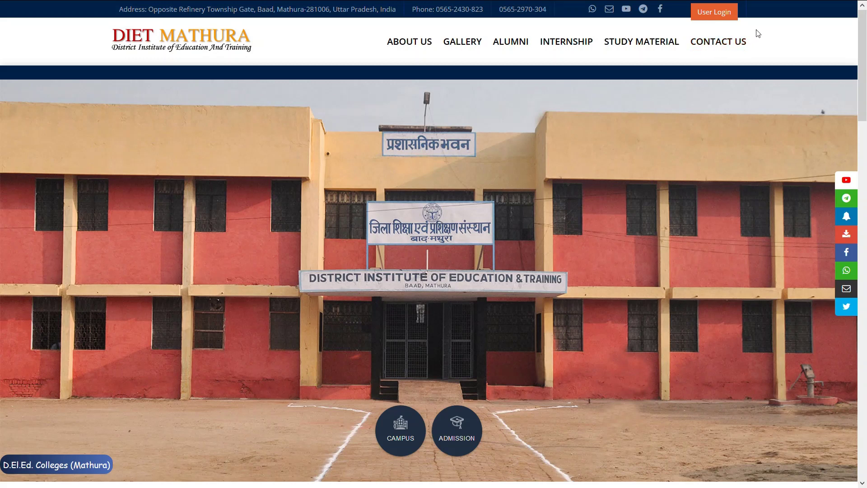
# Show the User Login panel with Officer, College, School, Student and Register Alumni options.
pyautogui.click(726, 17)
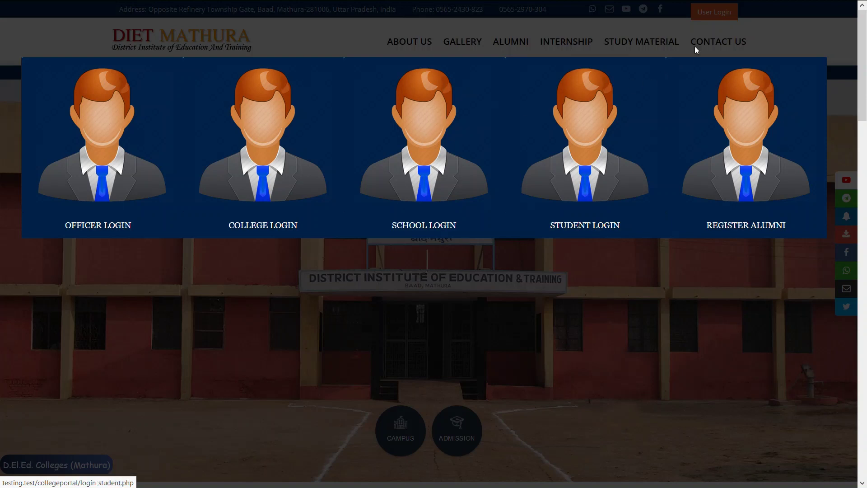
pyautogui.click(760, 9)
pyautogui.click(721, 14)
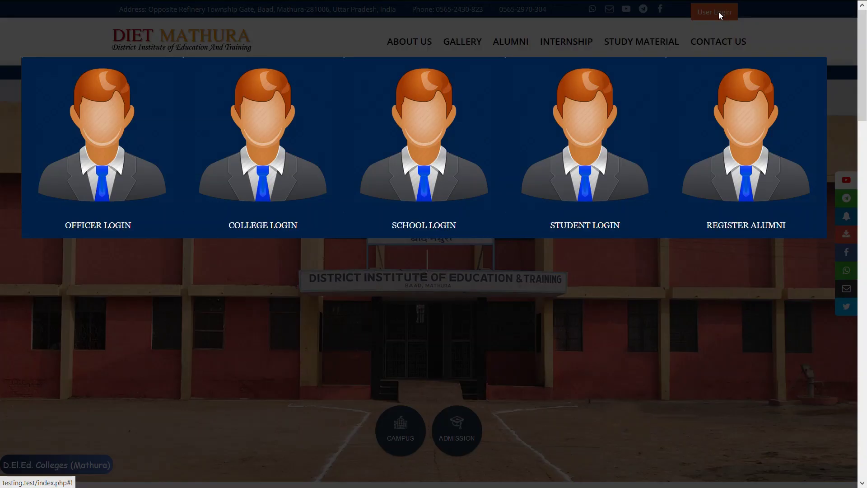
# Log in as school J.H.S.BHAU GAON in the चौमुहाँ block using the school's password.
pyautogui.click(444, 149)
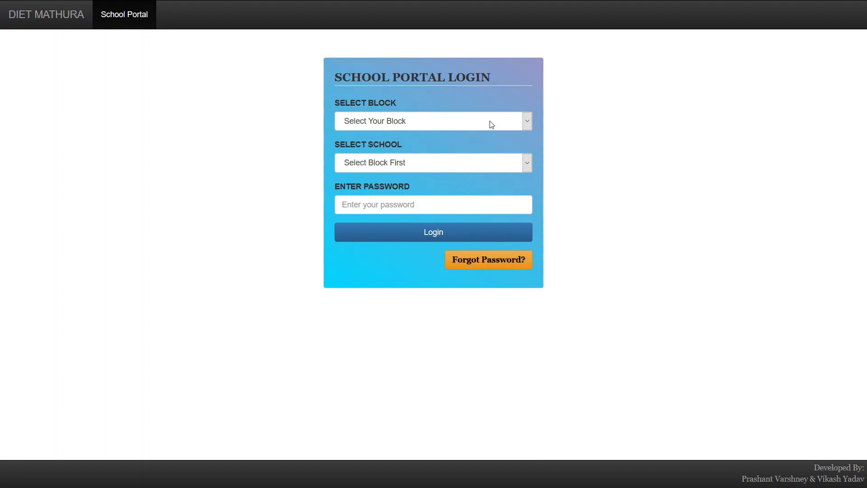
pyautogui.click(443, 159)
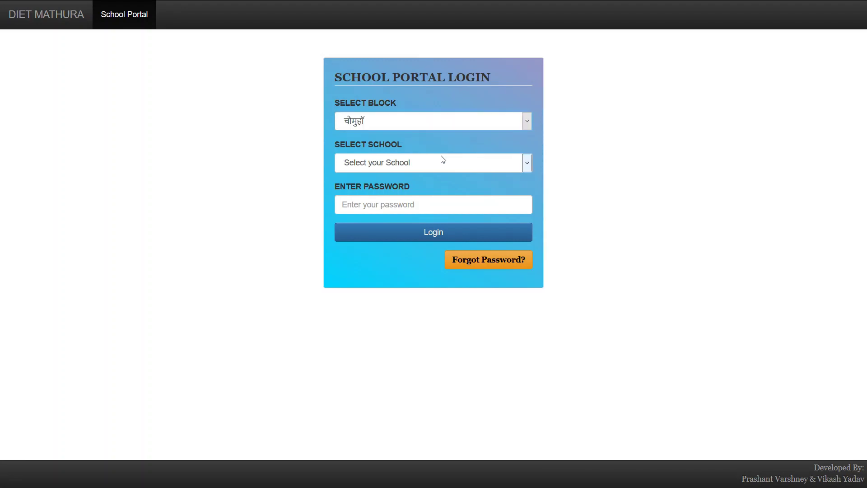
pyautogui.click(397, 162)
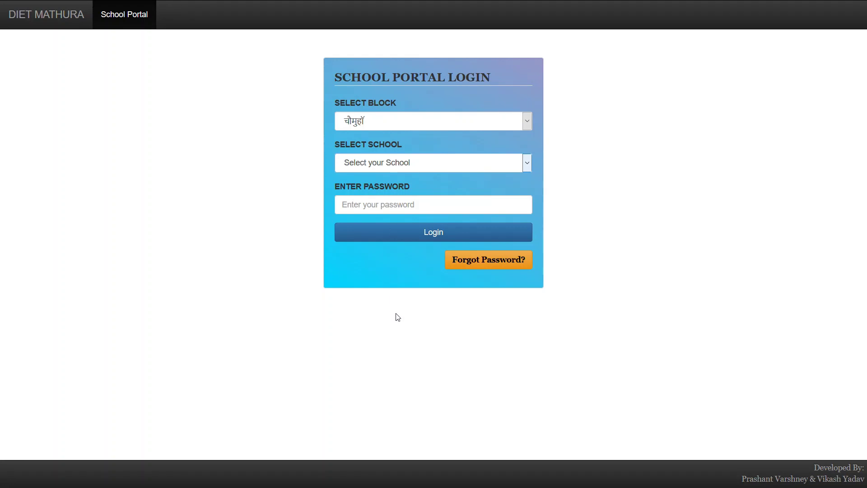
pyautogui.click(398, 346)
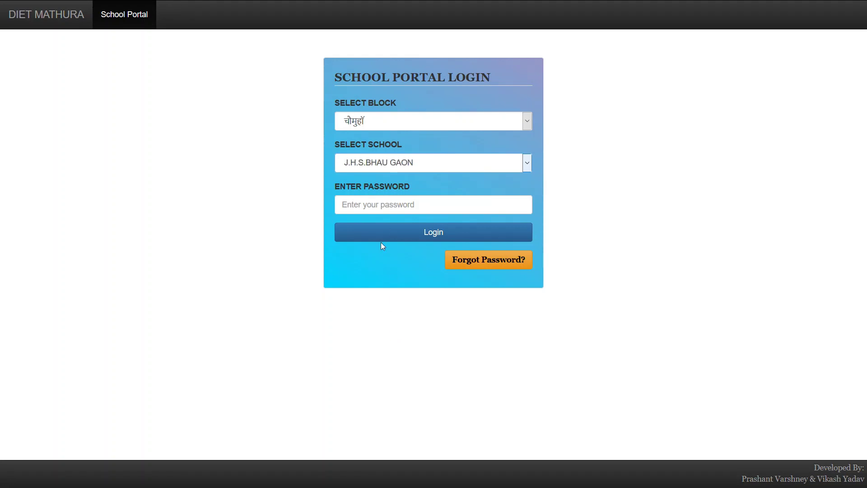
pyautogui.click(389, 211)
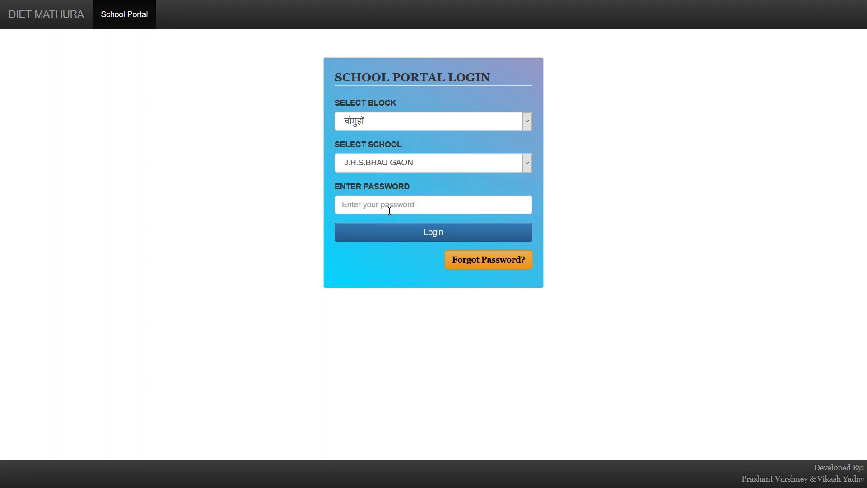
pyautogui.write('*********')
pyautogui.press('Return')
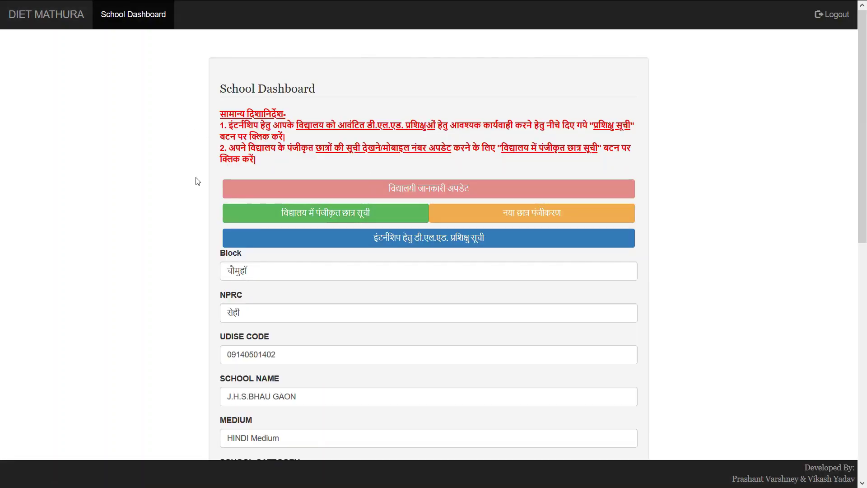
# Open the internship D.El.Ed. trainee list from the School Dashboard.
pyautogui.scroll(-3, 197, 182)
pyautogui.scroll(3, 197, 181)
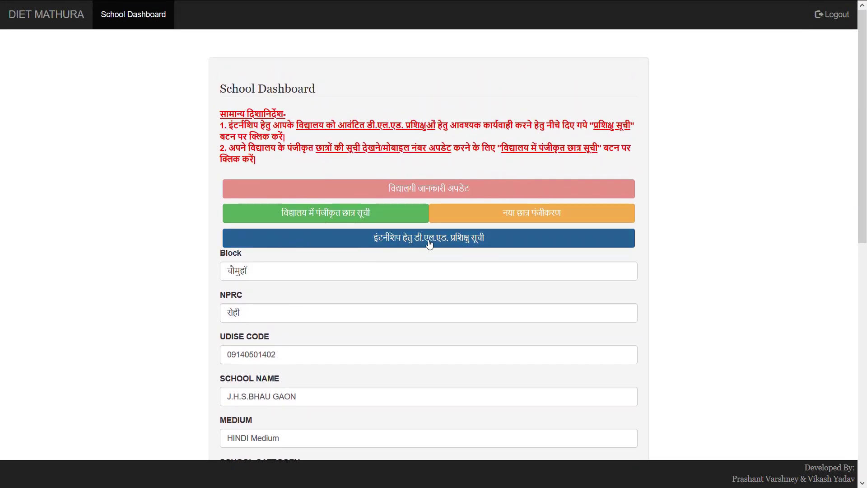
pyautogui.click(472, 243)
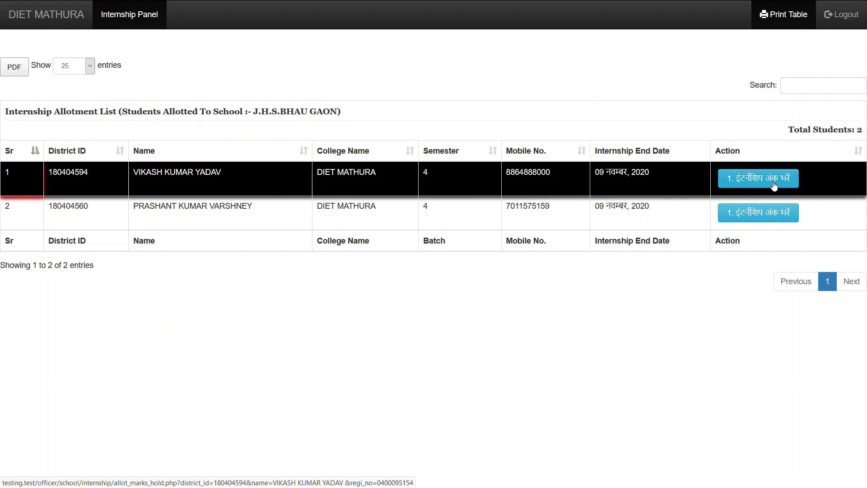
# Open the first trainee's internship evaluation form and review it.
pyautogui.click(774, 186)
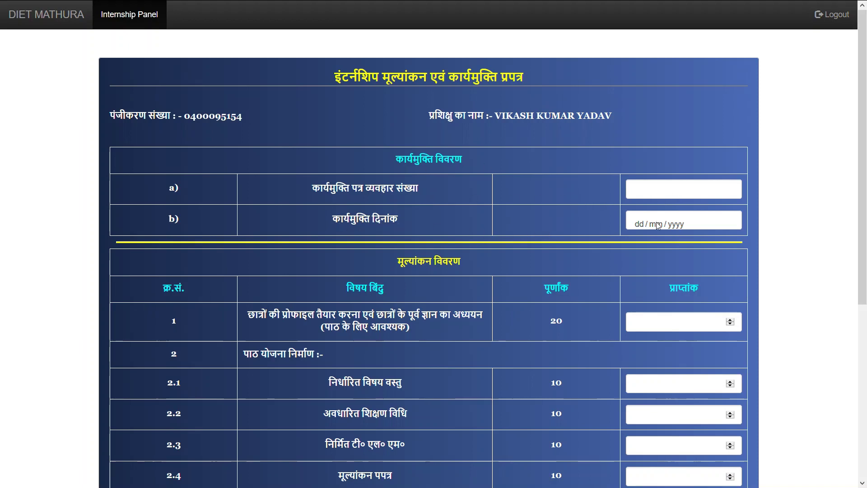
pyautogui.scroll(-3, 653, 224)
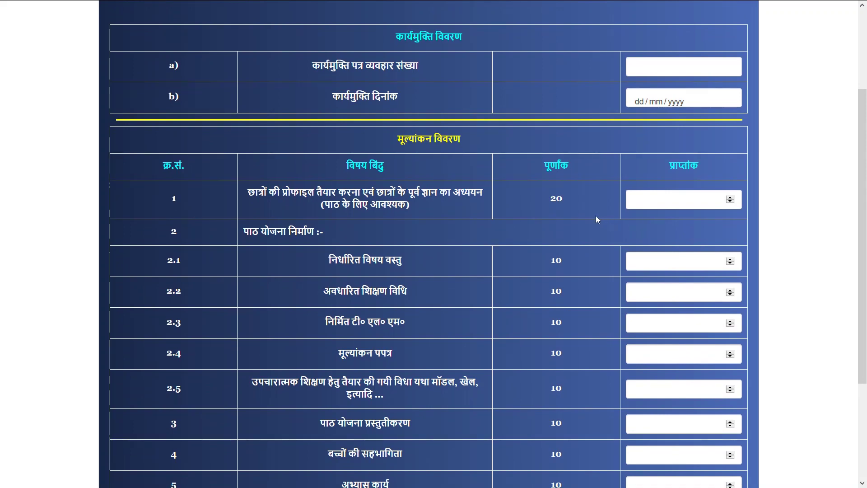
pyautogui.scroll(-1, 595, 216)
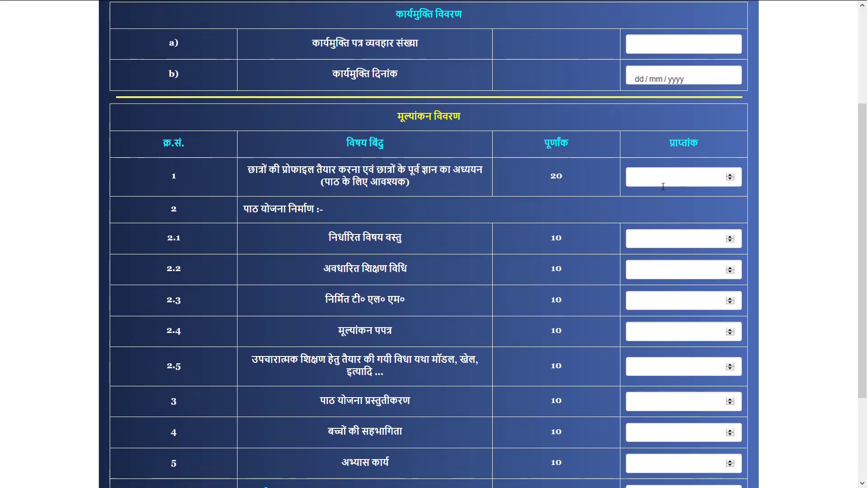
pyautogui.scroll(-3, 662, 187)
pyautogui.scroll(6, 663, 187)
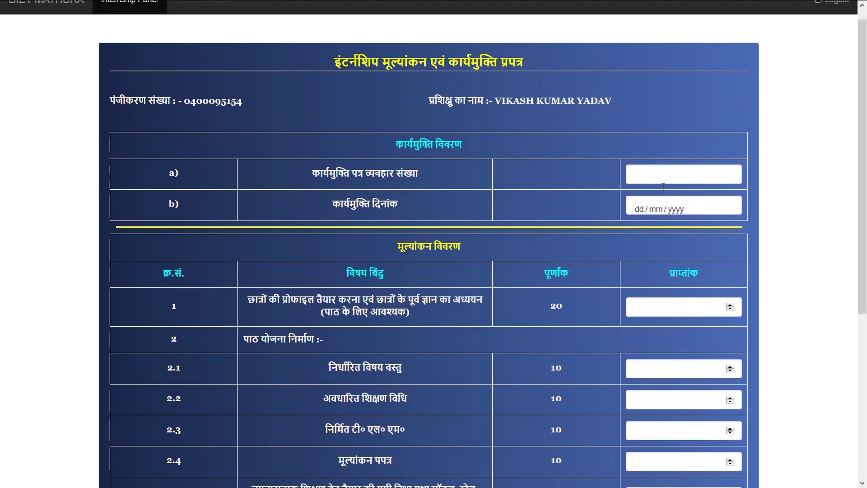
# Record relieving letter number 423 dated 26/11/2020.
pyautogui.click(663, 186)
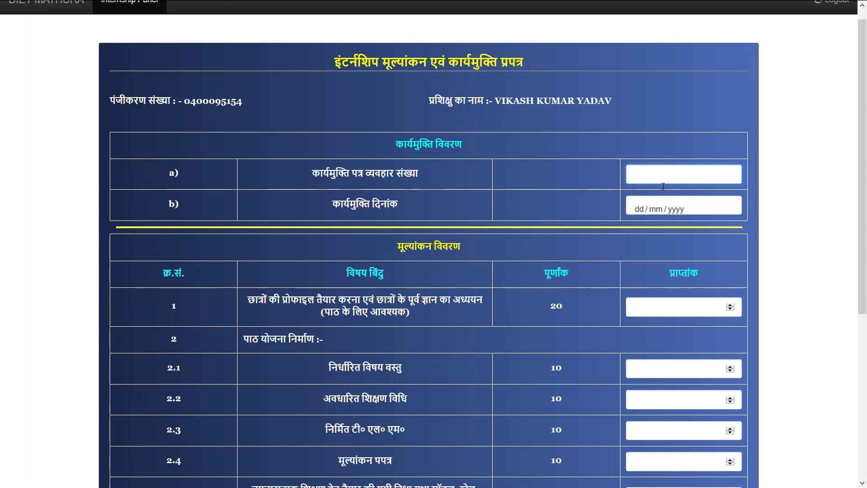
pyautogui.write('423')
pyautogui.press('Tab')
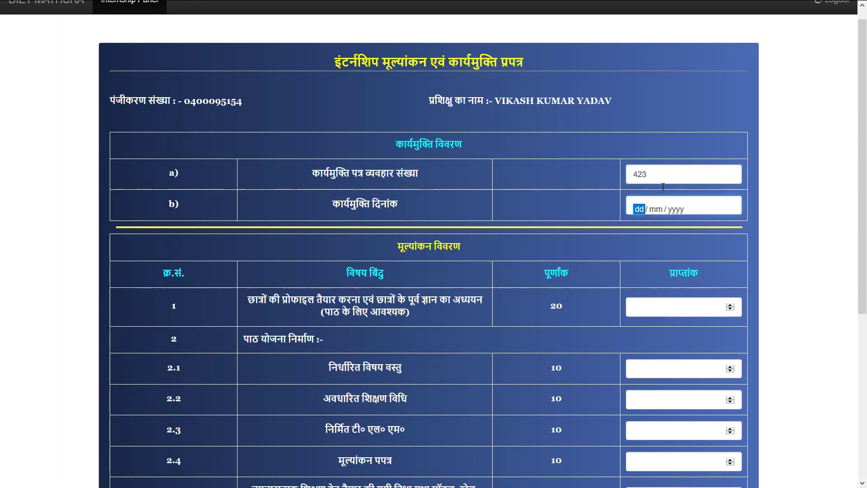
pyautogui.write('26 / ')
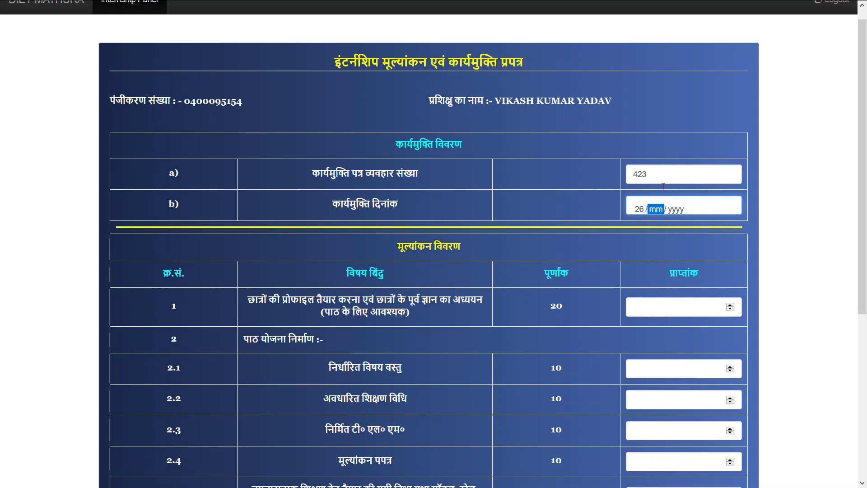
pyautogui.write('11 / 2020')
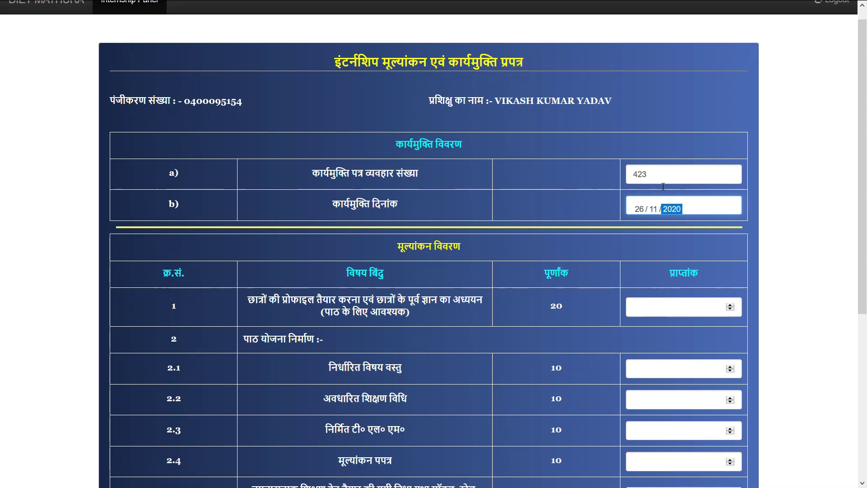
pyautogui.press('Tab')
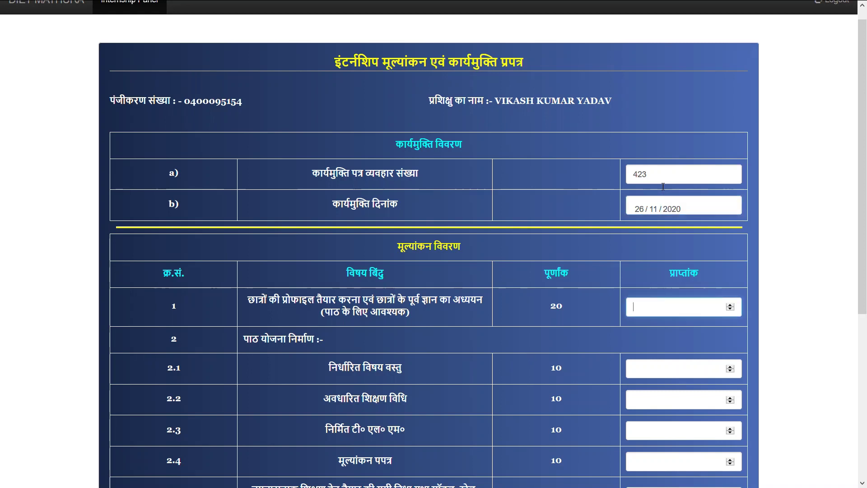
# Enter the opening evaluation marks: 19, 10, 9 and 10 through item 2.4.
pyautogui.write('19')
pyautogui.write('10')
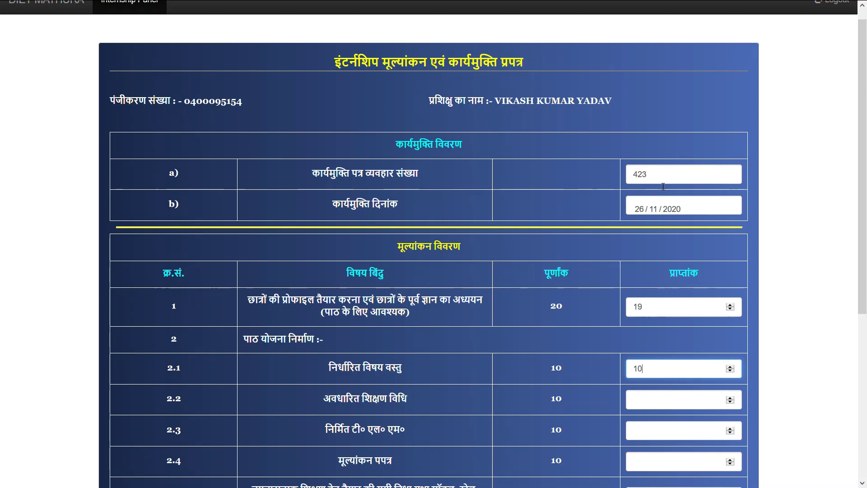
pyautogui.press('Tab')
pyautogui.write('10')
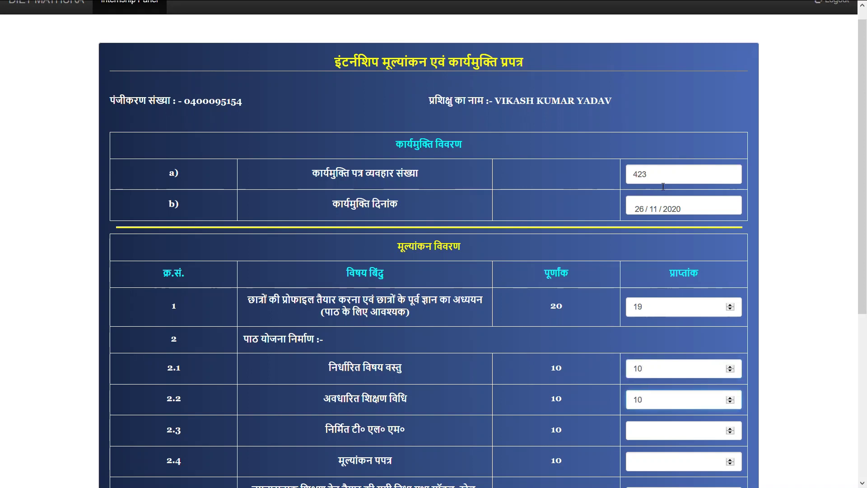
pyautogui.press('Tab')
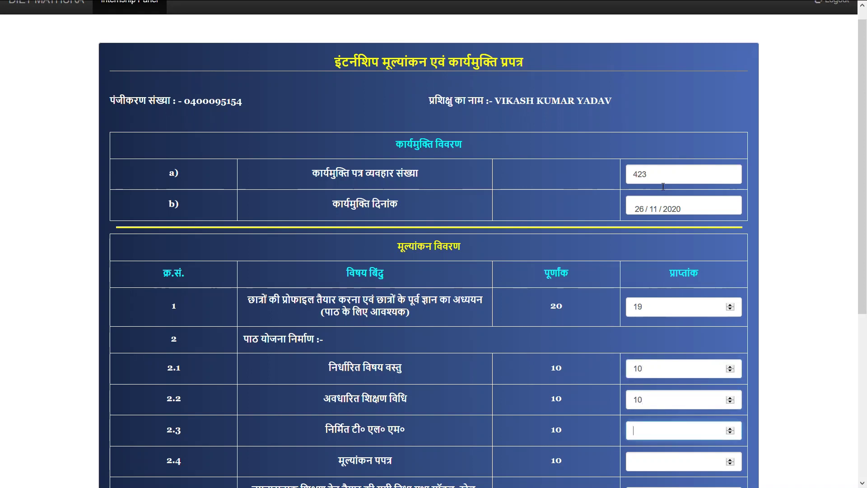
pyautogui.write('9')
pyautogui.press('Tab')
pyautogui.write('10')
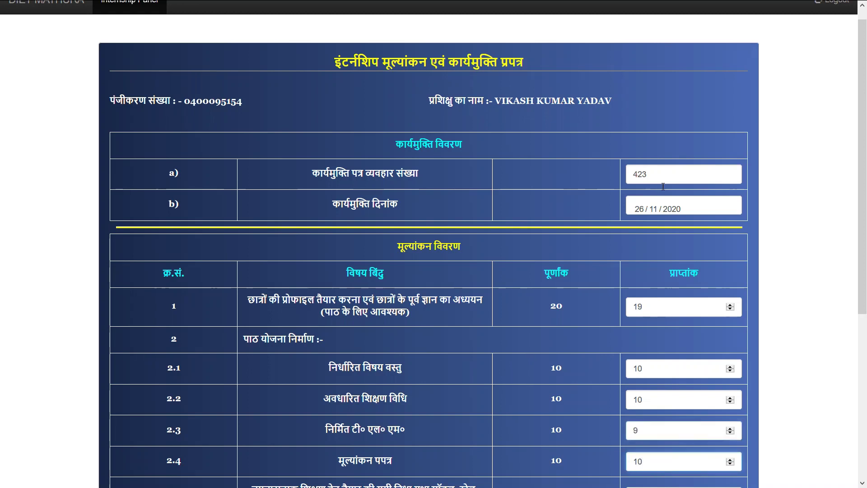
pyautogui.press('Tab')
# Enter marks 10, 10, 10 and 9 for items 2.5 to 5, with total 97.
pyautogui.write('10')
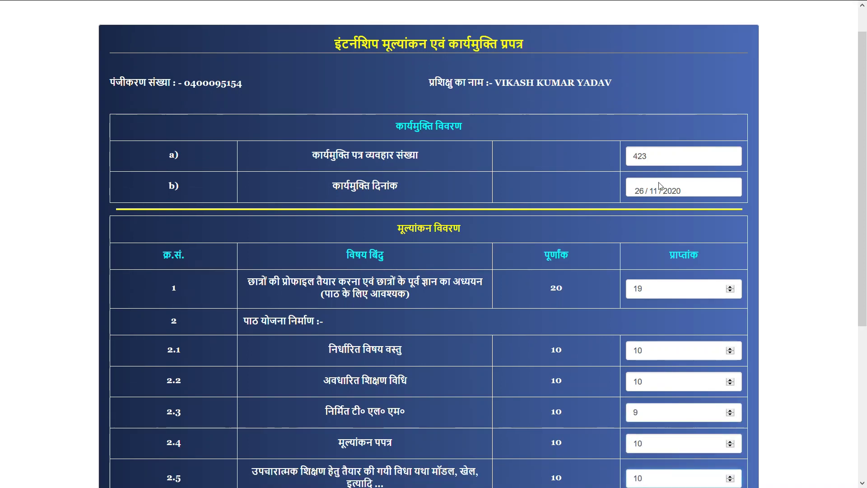
pyautogui.press('Tab')
pyautogui.write('10')
pyautogui.press('Tab')
pyautogui.write('10')
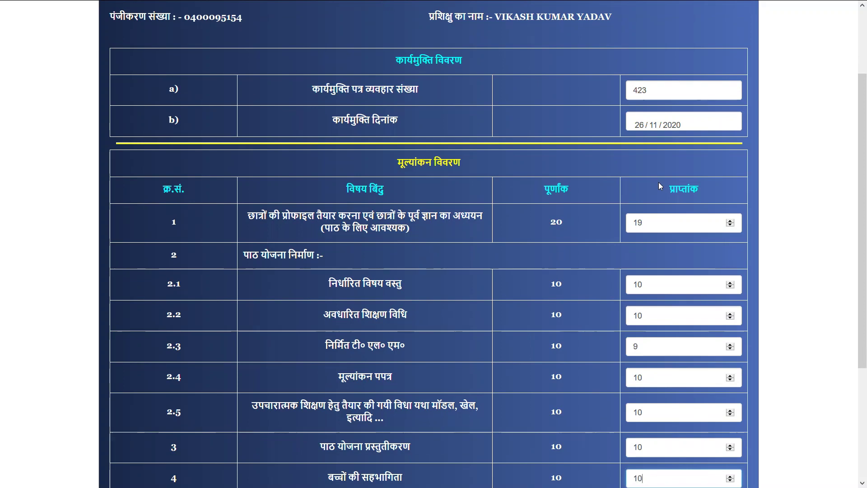
pyautogui.press('Tab')
pyautogui.write('9')
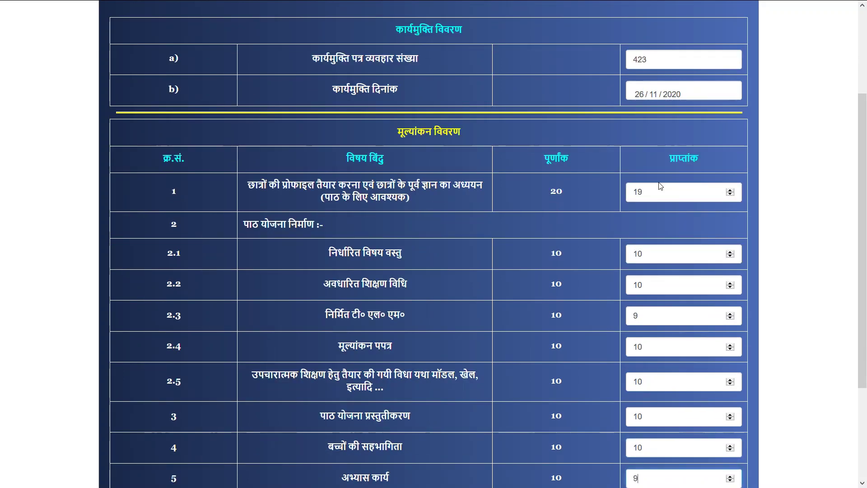
pyautogui.press('Tab')
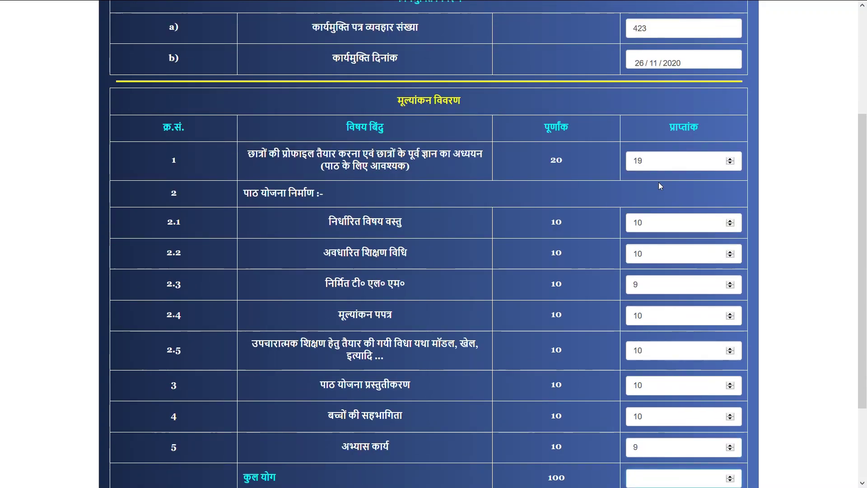
pyautogui.write('97')
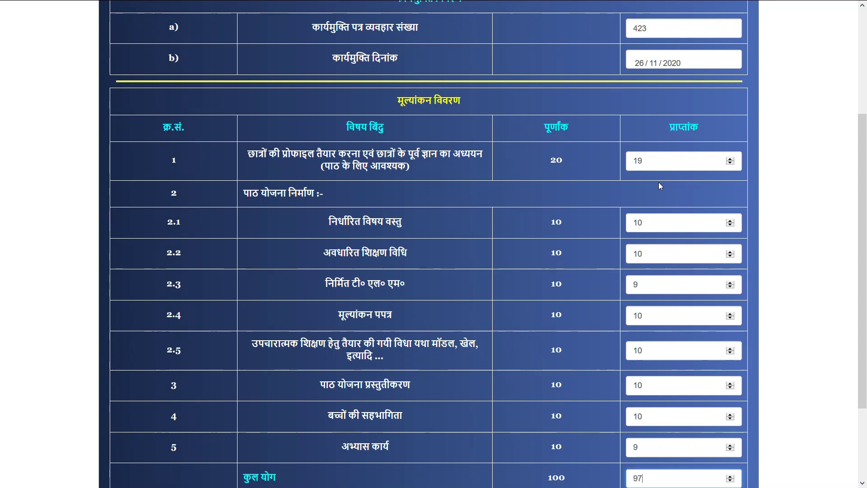
pyautogui.scroll(-3, 658, 182)
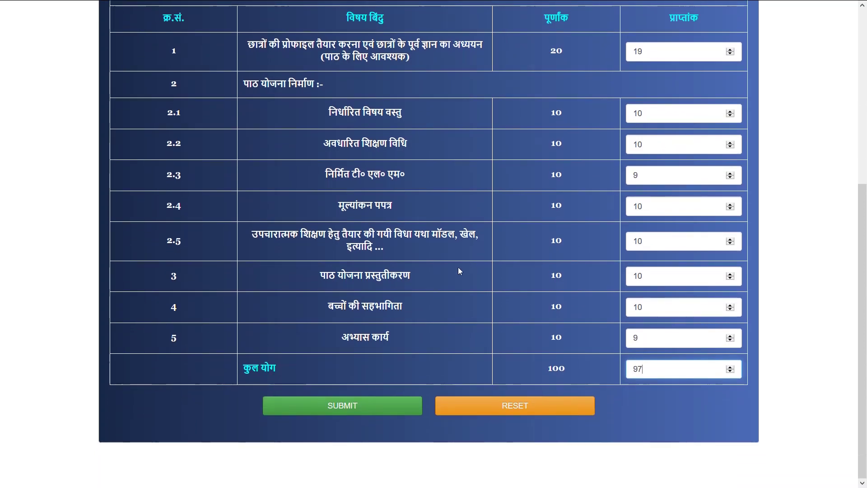
# Submit the first trainee's marks, acknowledge the saved message, and log out.
pyautogui.click(353, 405)
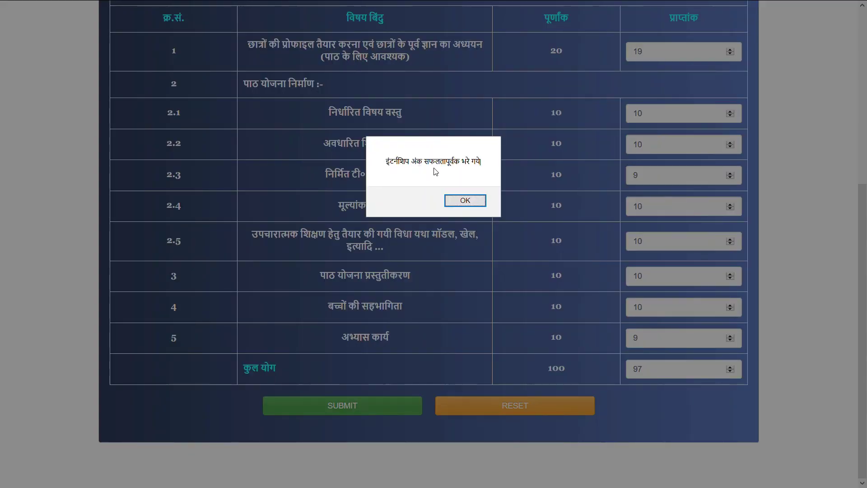
pyautogui.click(470, 199)
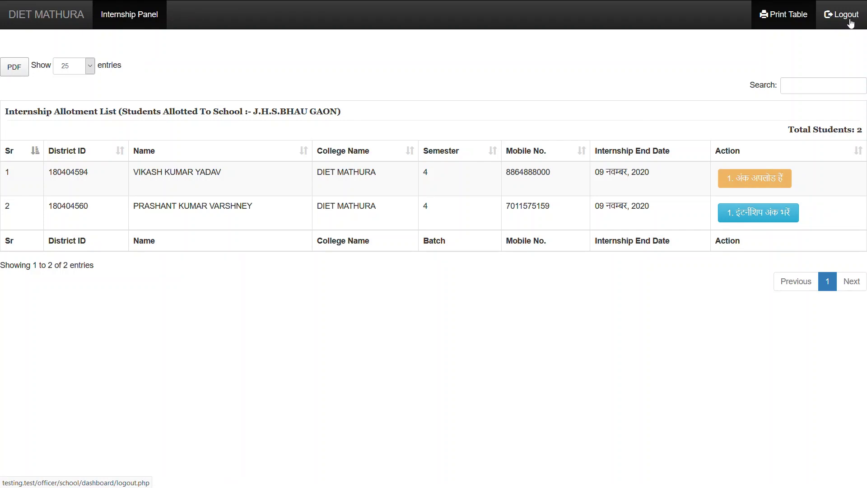
pyautogui.click(850, 24)
# Return home, dismiss the High Lights popup, and go to Student Login.
pyautogui.click(51, 17)
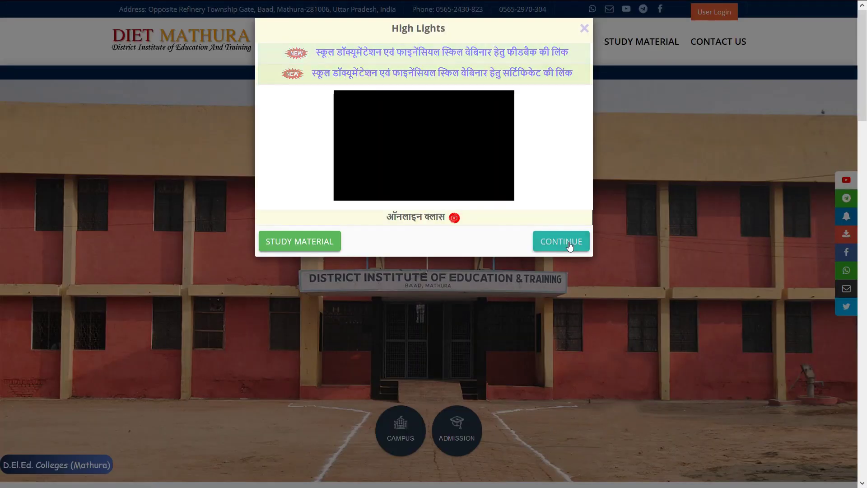
pyautogui.click(567, 245)
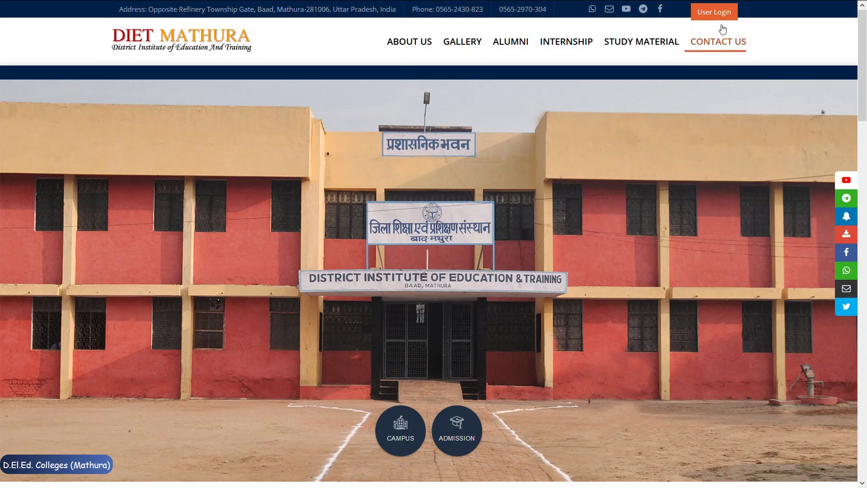
pyautogui.click(716, 13)
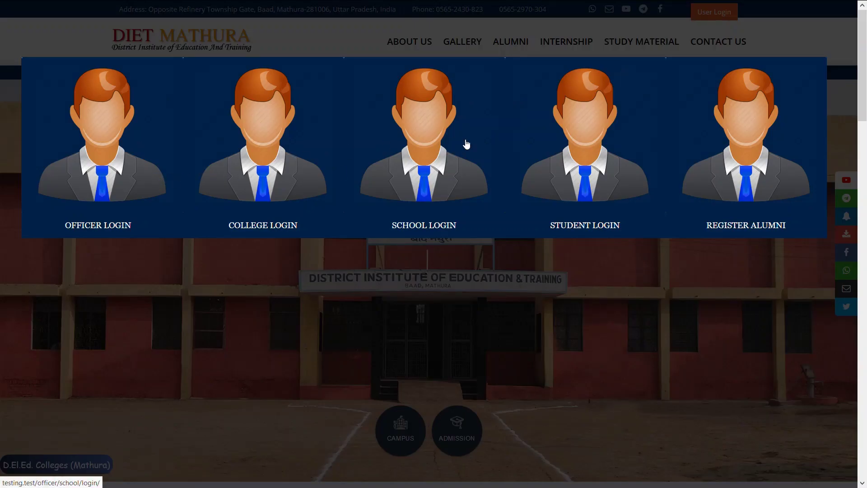
pyautogui.click(585, 168)
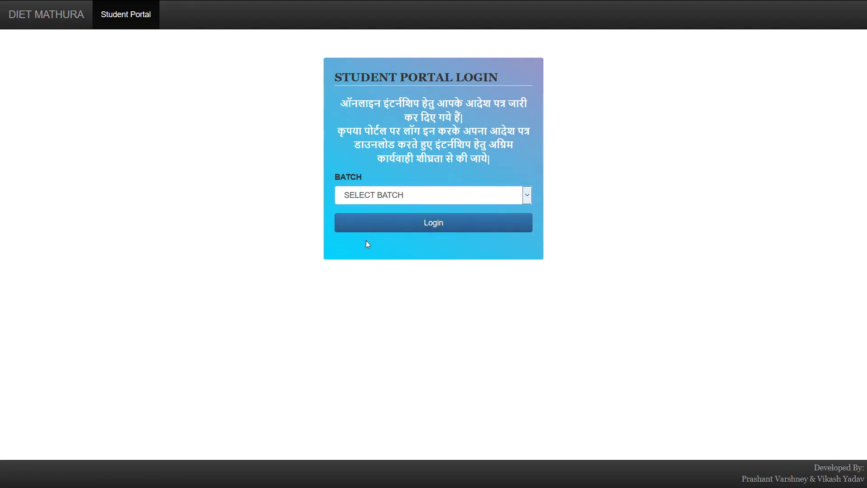
# Log in with batch 2018, college 040001, the registration number and birth date.
pyautogui.press('Down')
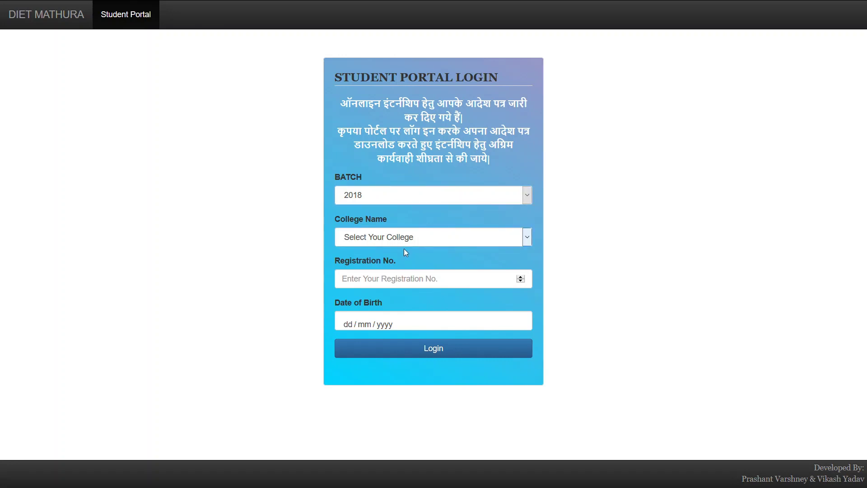
pyautogui.press('Down')
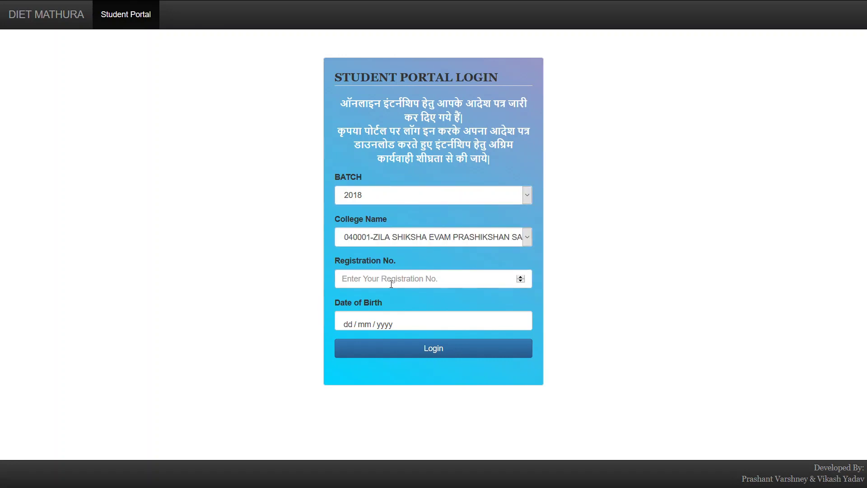
pyautogui.click(391, 284)
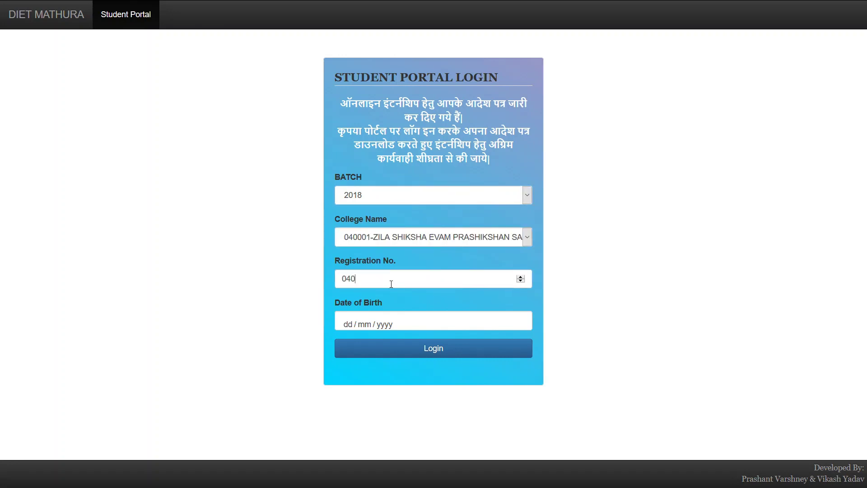
pyautogui.press('Tab')
pyautogui.write('0')
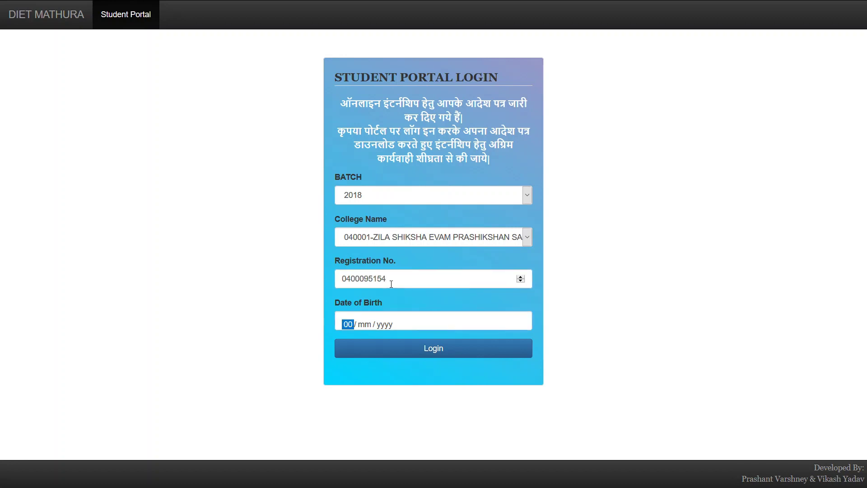
pyautogui.write('1 / 01 / 02000')
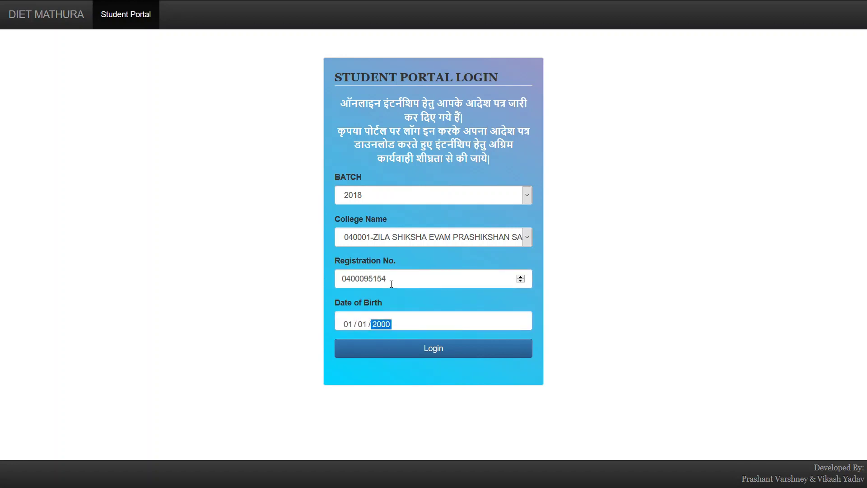
pyautogui.press('Return')
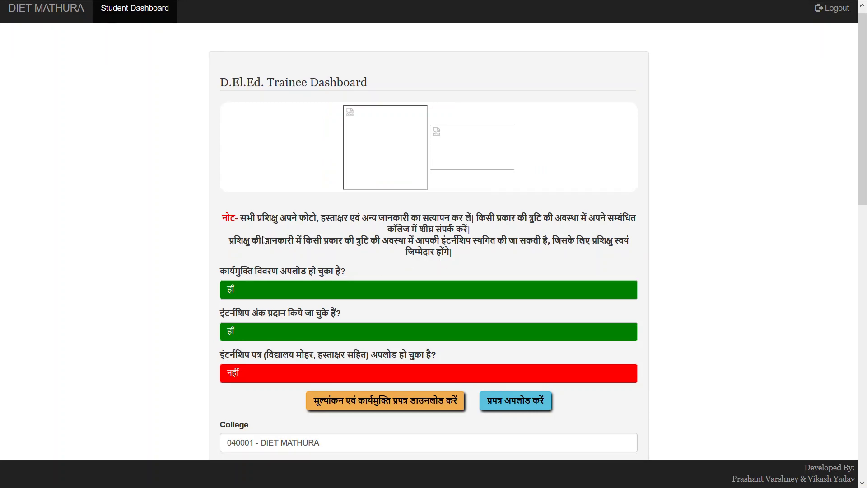
pyautogui.scroll(-3, 264, 237)
pyautogui.scroll(3, 264, 239)
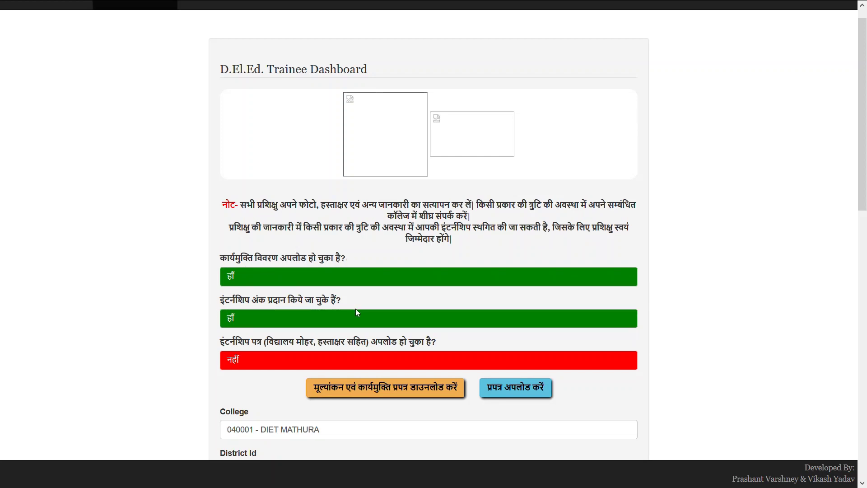
pyautogui.scroll(-1, 356, 308)
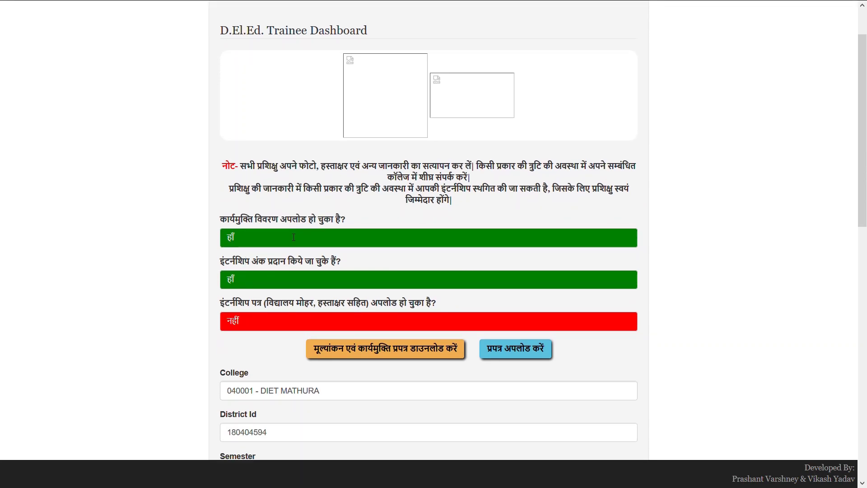
pyautogui.scroll(-1, 266, 269)
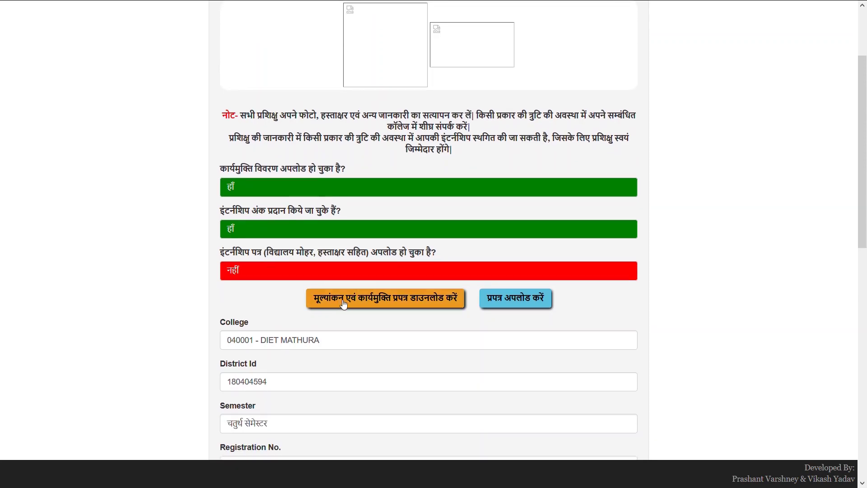
pyautogui.click(428, 310)
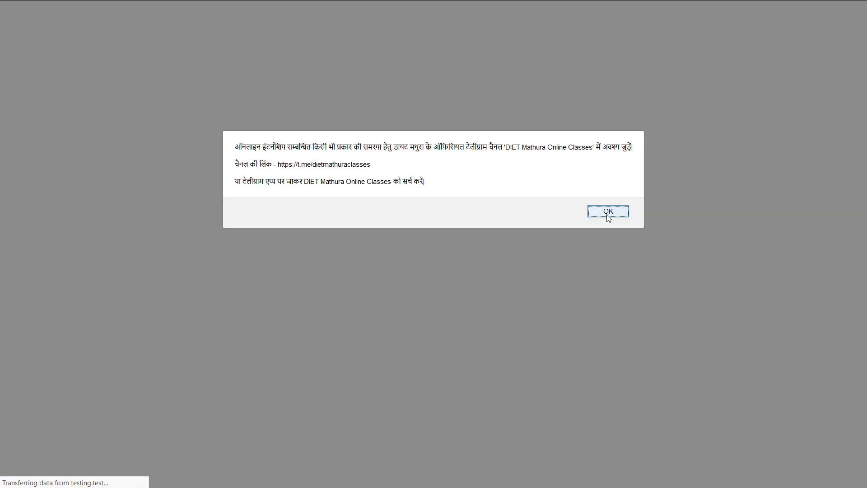
pyautogui.click(607, 213)
pyautogui.scroll(-6, 465, 259)
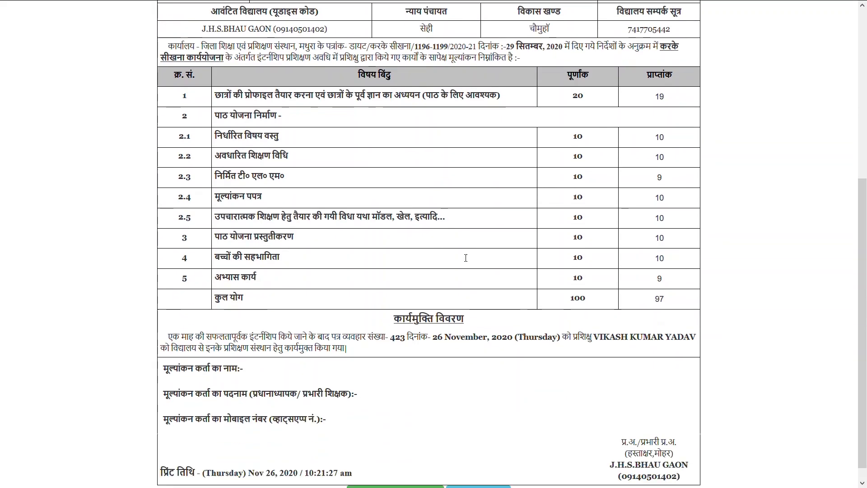
pyautogui.scroll(5, 464, 256)
pyautogui.scroll(2, 463, 258)
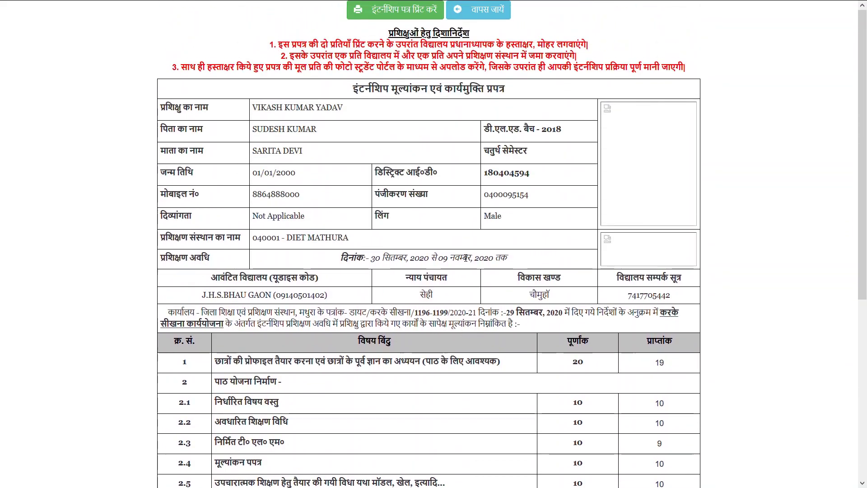
pyautogui.click(479, 10)
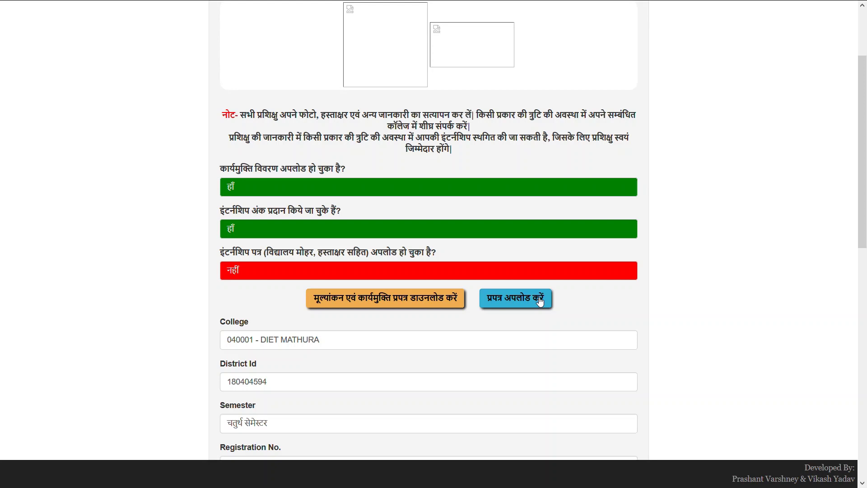
# On the upload page, select Screenshot (4).jpg after dismissing the 100kb-500kb size warning.
pyautogui.click(540, 302)
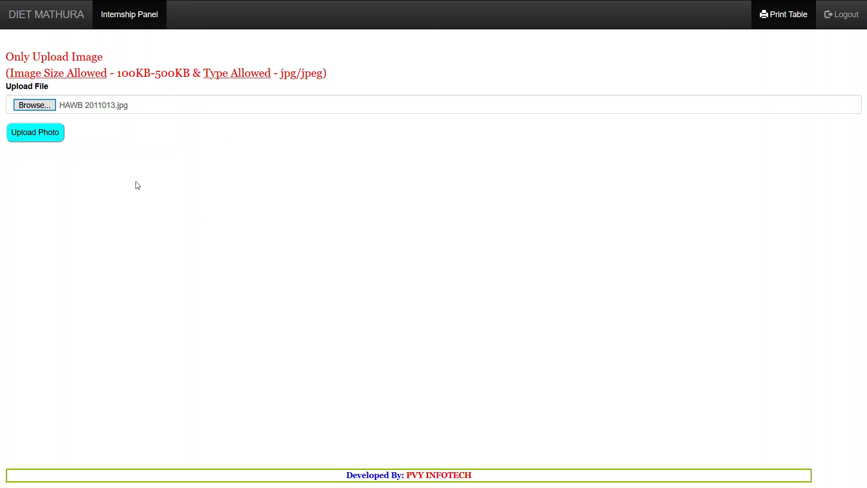
pyautogui.click(39, 142)
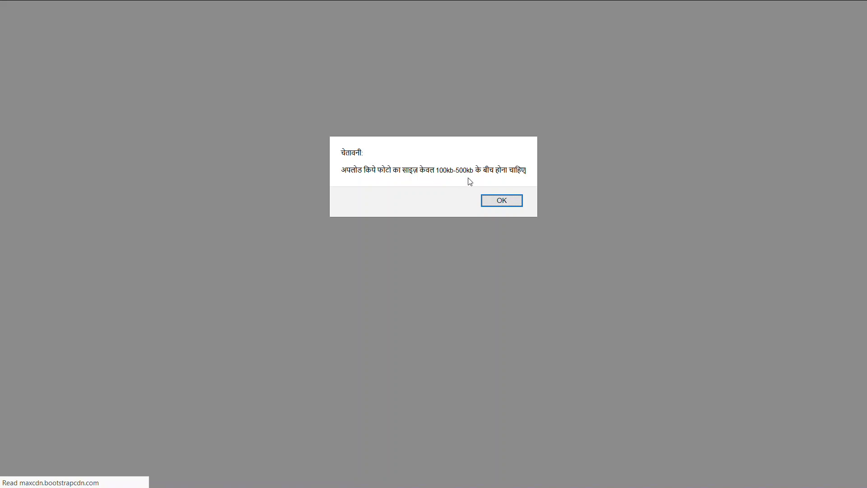
pyautogui.click(515, 202)
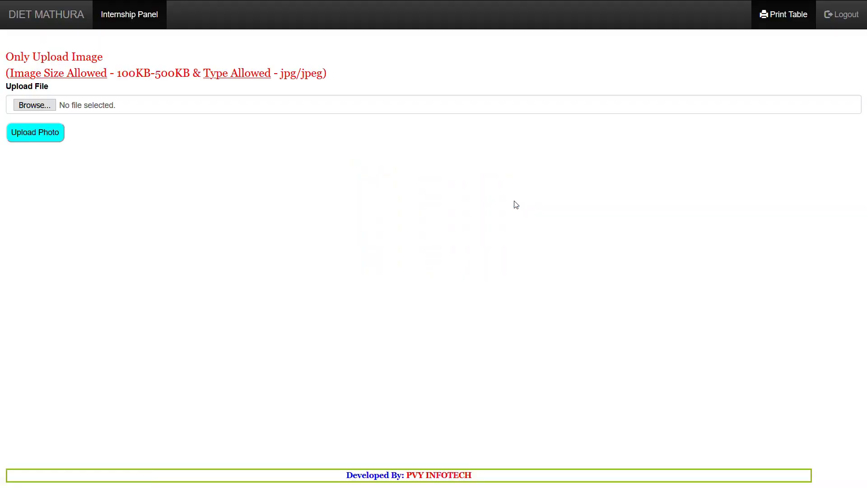
pyautogui.click(42, 107)
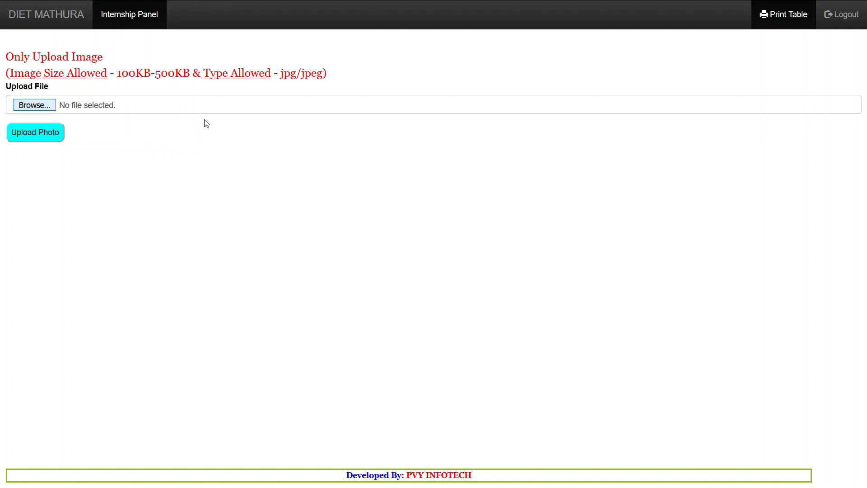
pyautogui.doubleClick(350, 257)
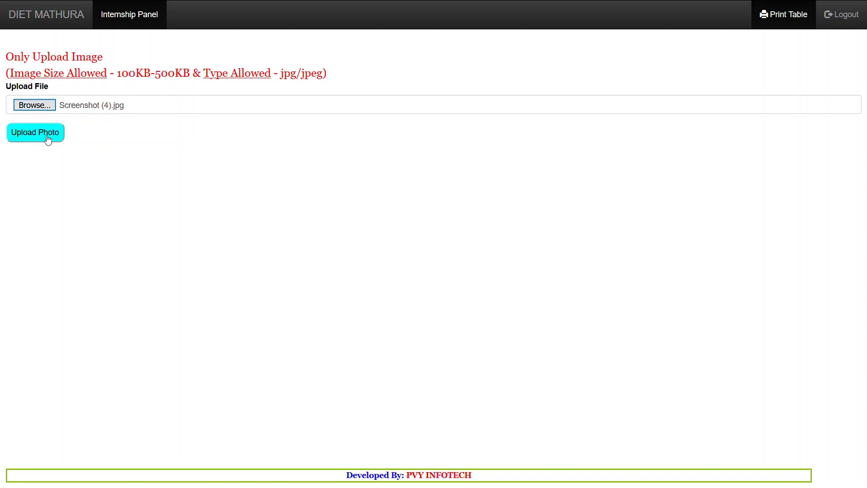
pyautogui.press('F11')
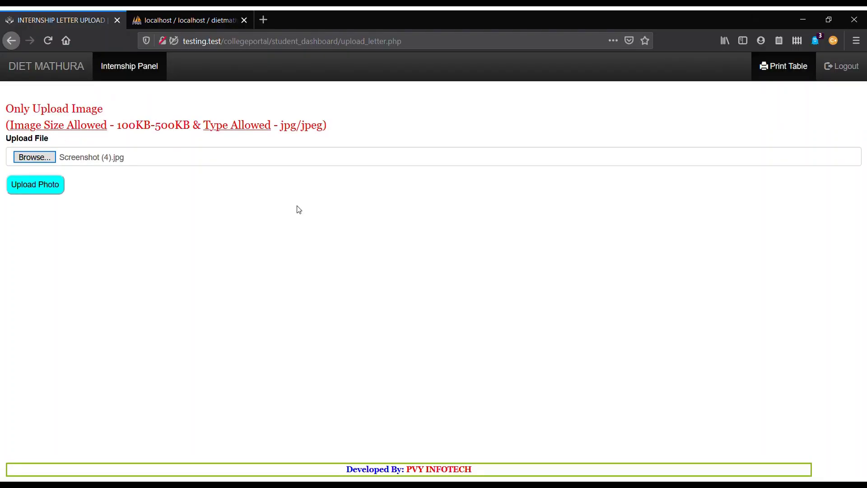
# Upload the letter image, then enter batch 2018, registration number and birth date for login.
pyautogui.click(39, 195)
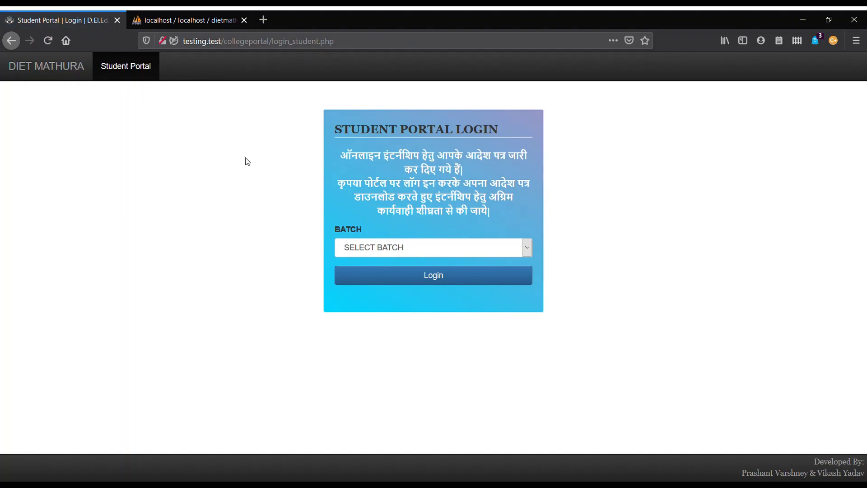
pyautogui.click(370, 246)
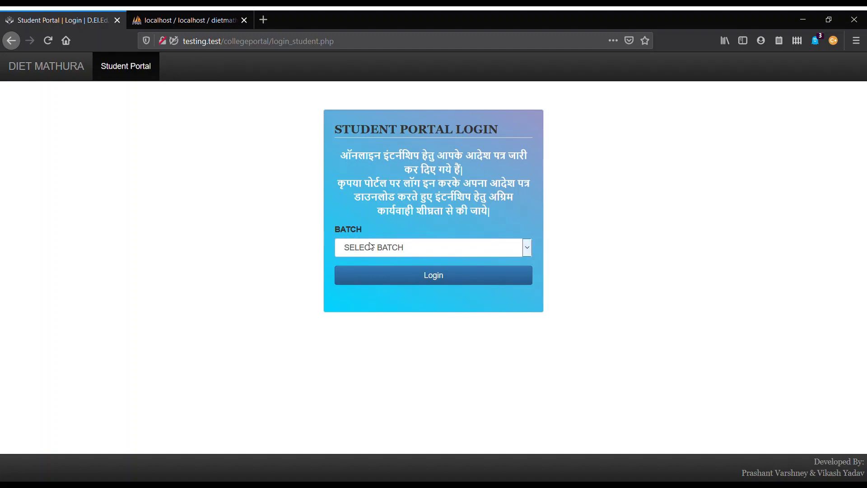
pyautogui.click(370, 289)
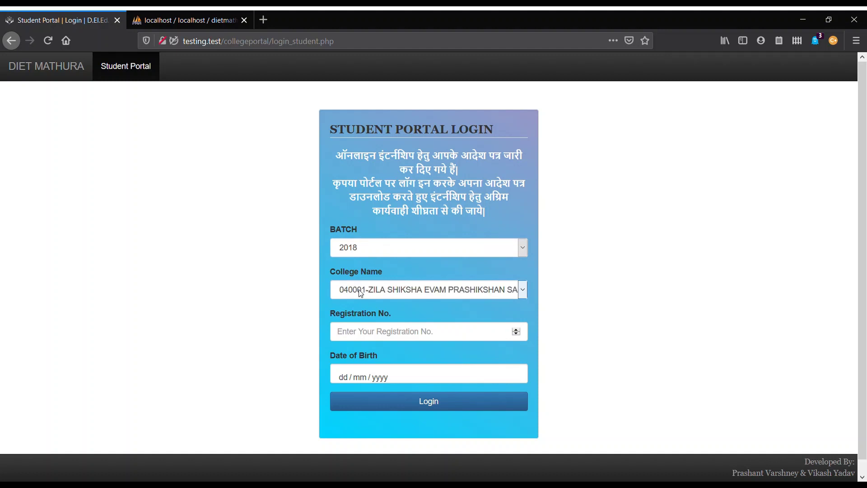
pyautogui.click(386, 340)
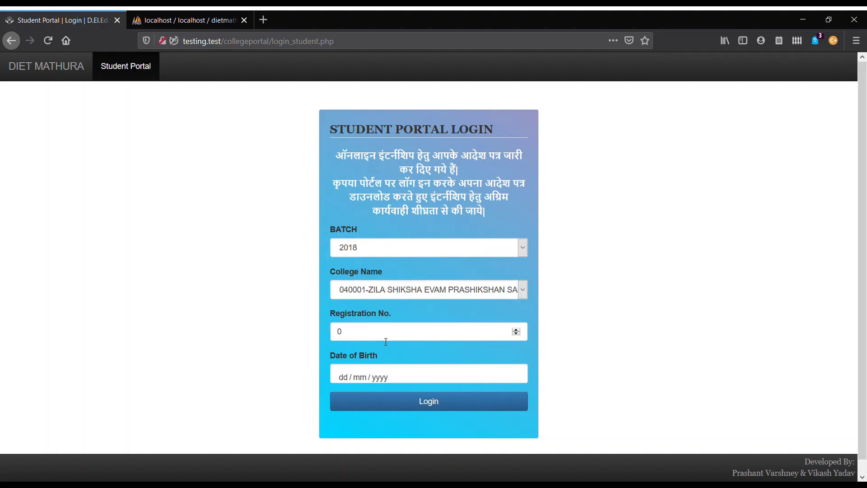
pyautogui.click(396, 374)
pyautogui.write('01 / 0')
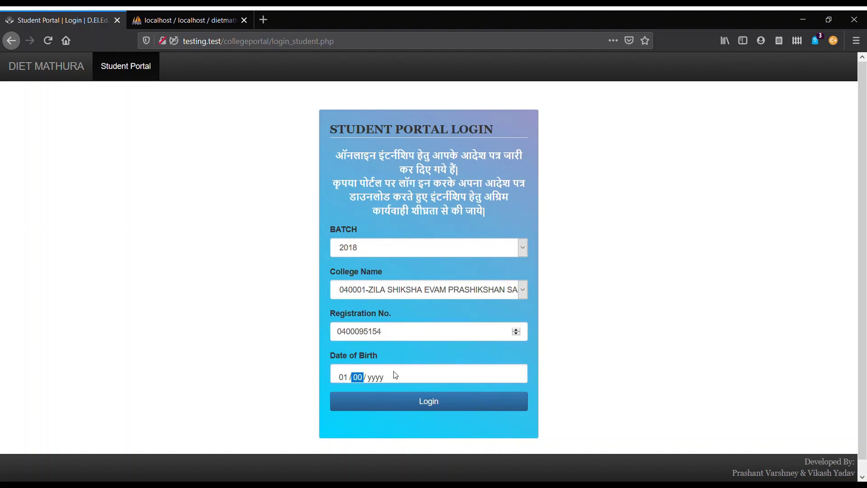
pyautogui.write('1 / 2000')
# Log in and confirm all three Trainee Dashboard statuses read हाँ in green.
pyautogui.click(421, 404)
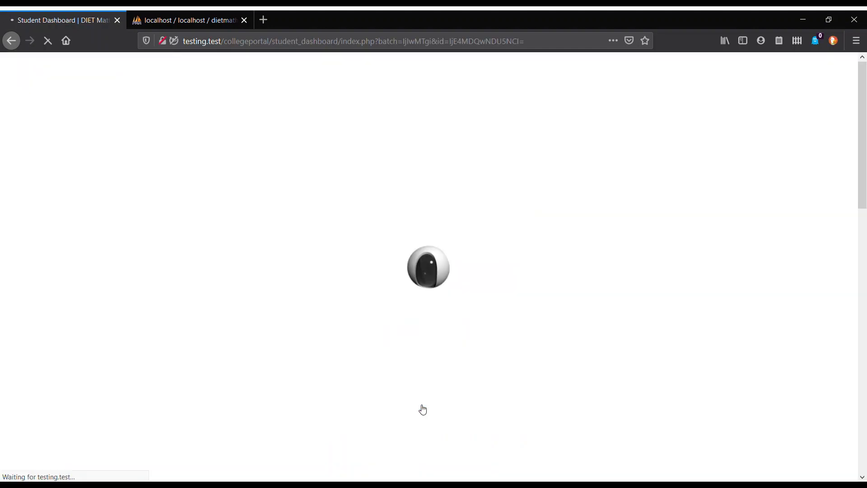
pyautogui.scroll(-3, 329, 349)
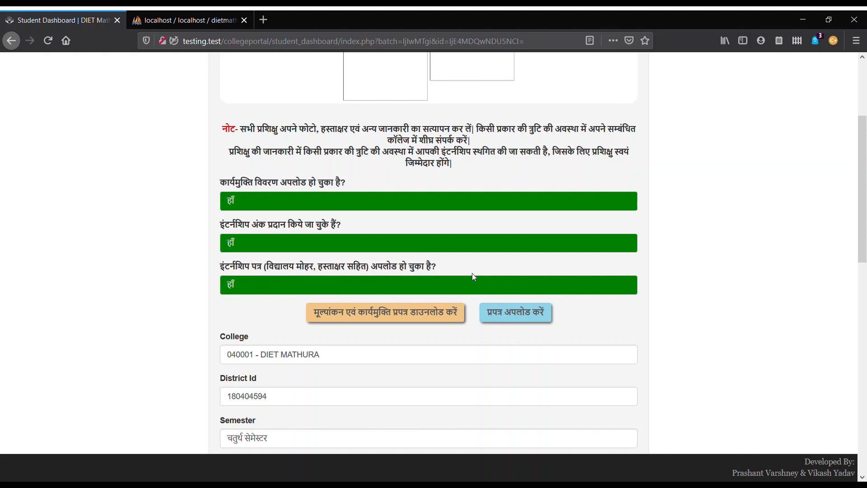
pyautogui.scroll(3, 680, 224)
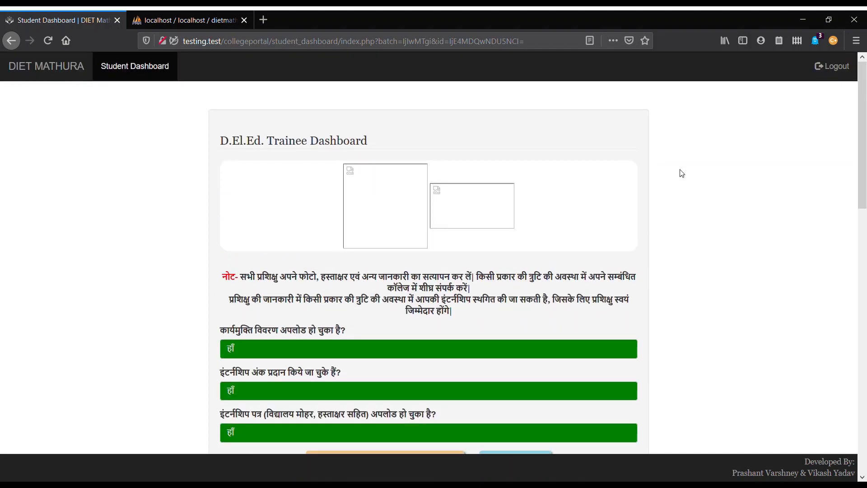